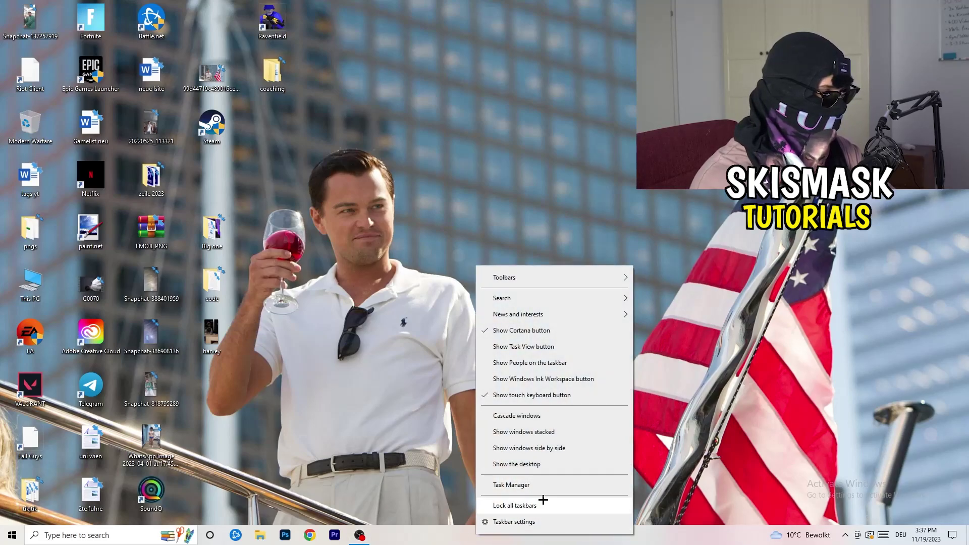
Open Task Manager and try to end the Antimalware Service Executable background process
{"action": "left_click", "coordinate": [515, 485]}
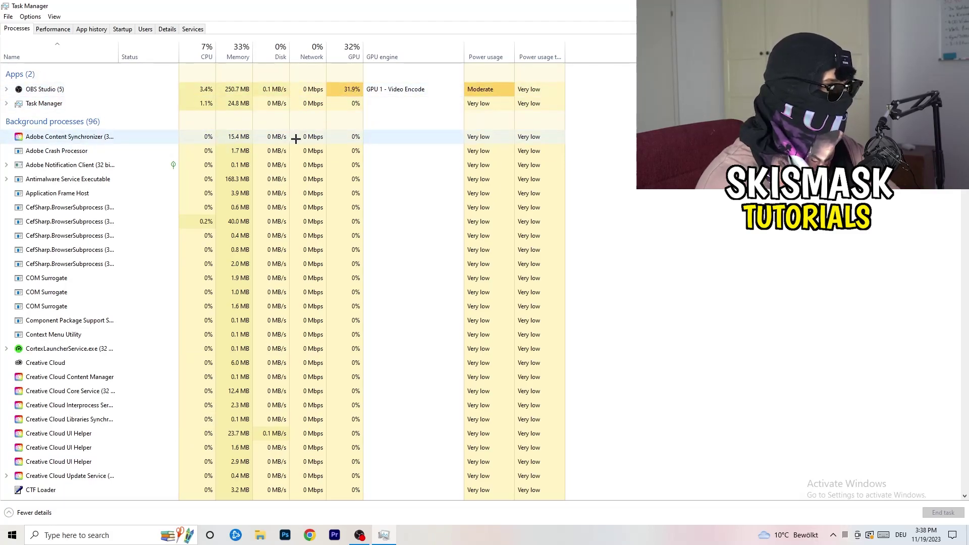
{"action": "right_click", "coordinate": [227, 180]}
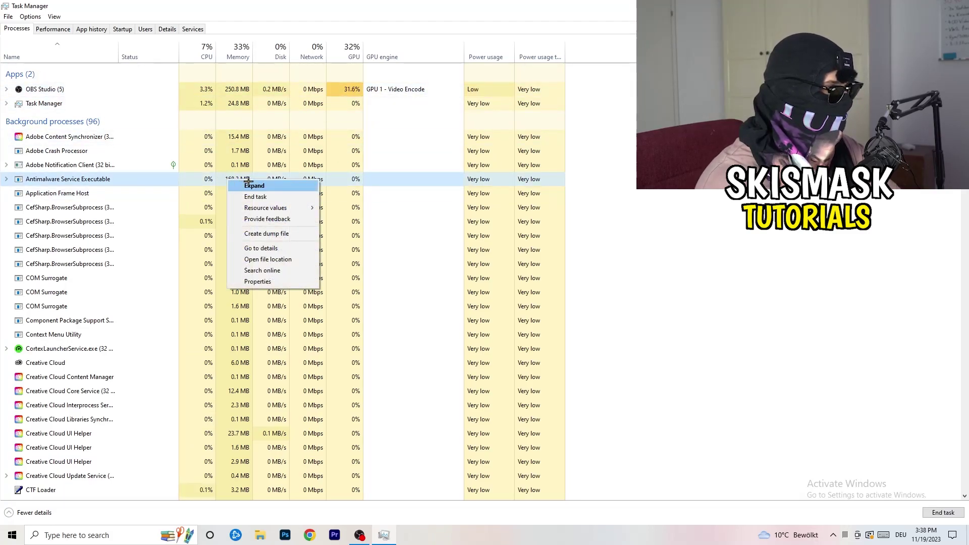
{"action": "left_click", "coordinate": [281, 197]}
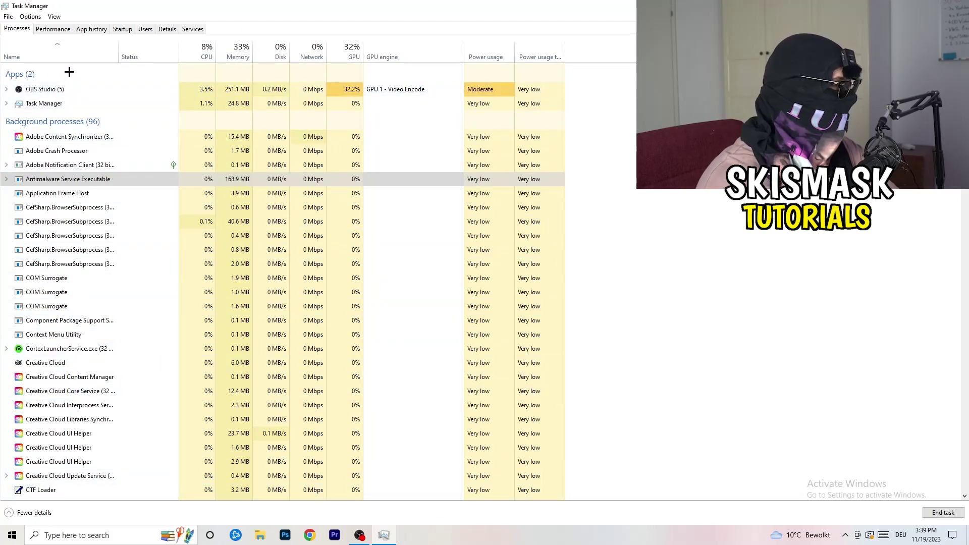
Examine the actions available for the startup apps Dropbox, EA and File Association Helper, and view the performance graphs
{"action": "left_click", "coordinate": [123, 30]}
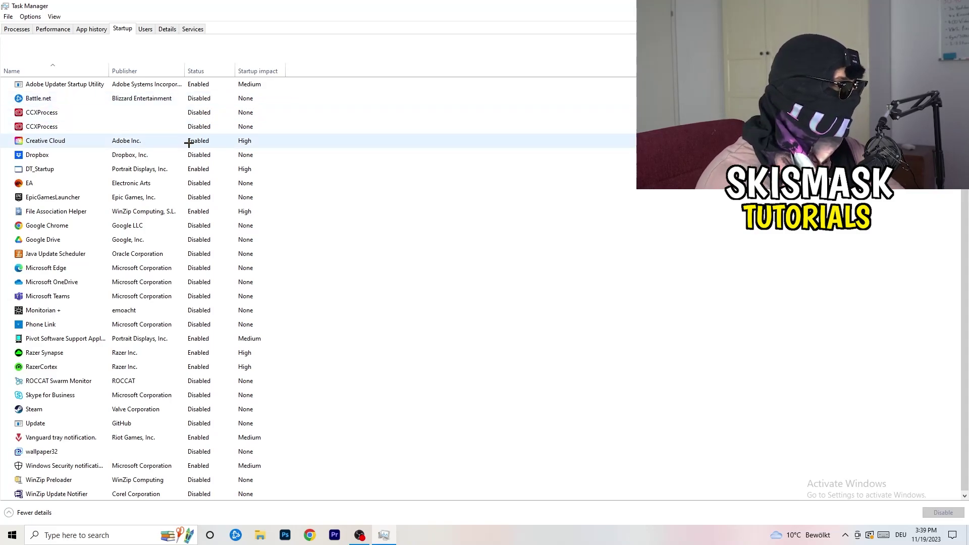
{"action": "right_click", "coordinate": [202, 152]}
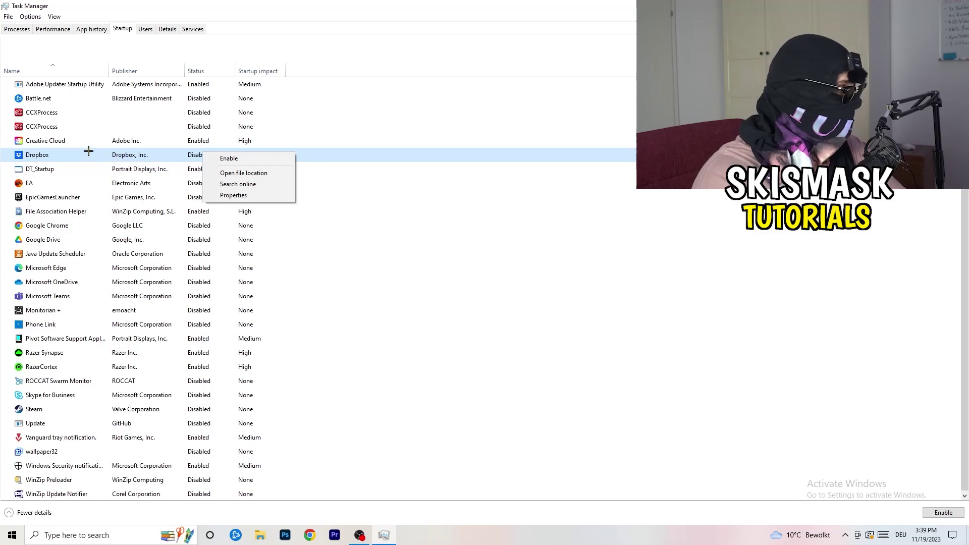
{"action": "right_click", "coordinate": [97, 185]}
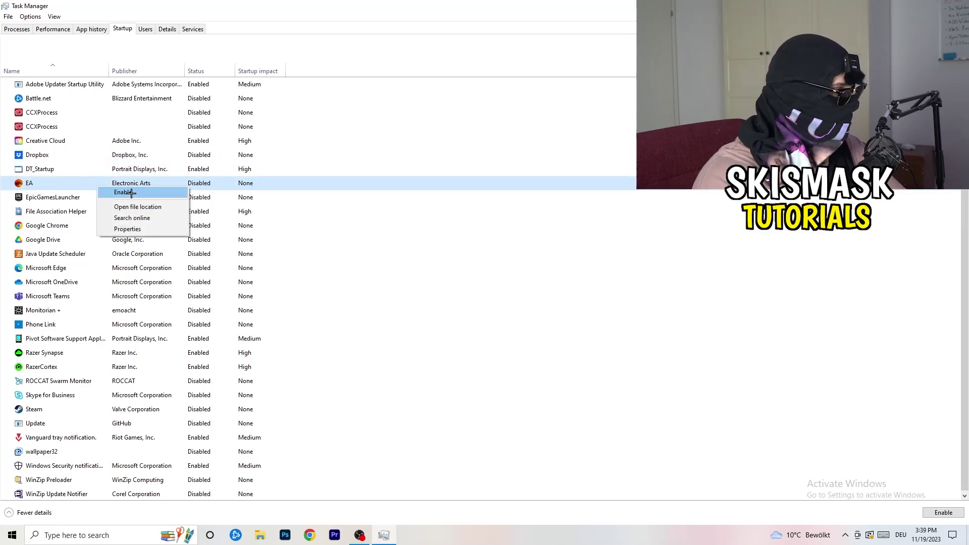
{"action": "left_click", "coordinate": [628, 264]}
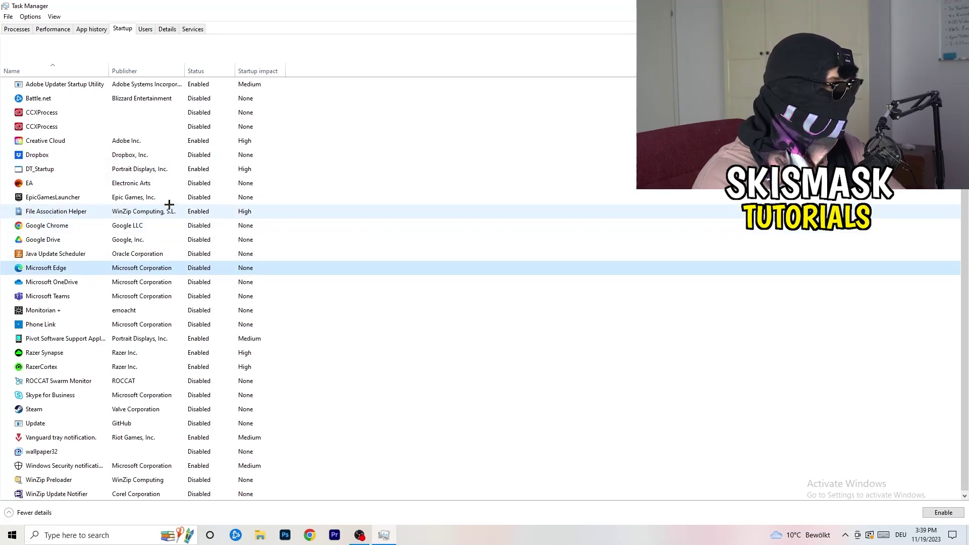
{"action": "right_click", "coordinate": [198, 214]}
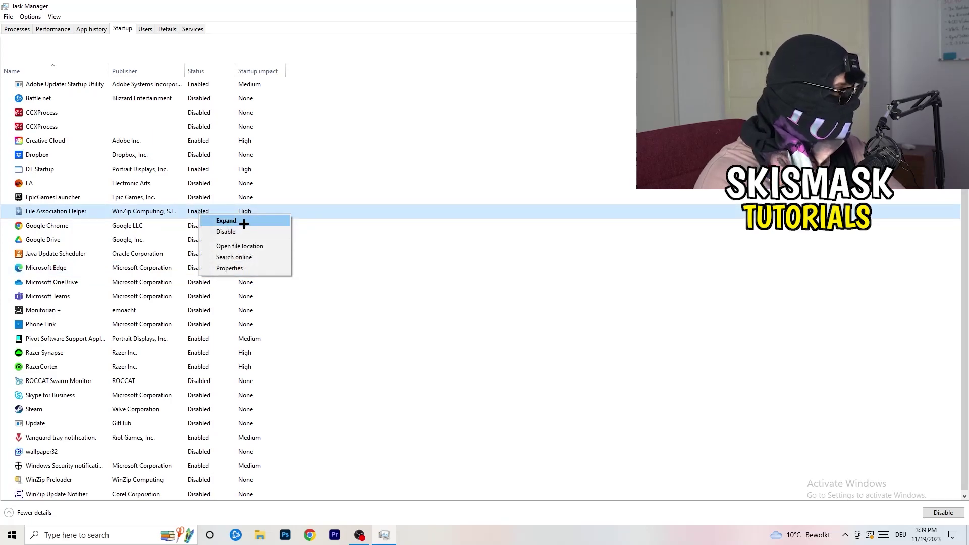
{"action": "left_click", "coordinate": [436, 253]}
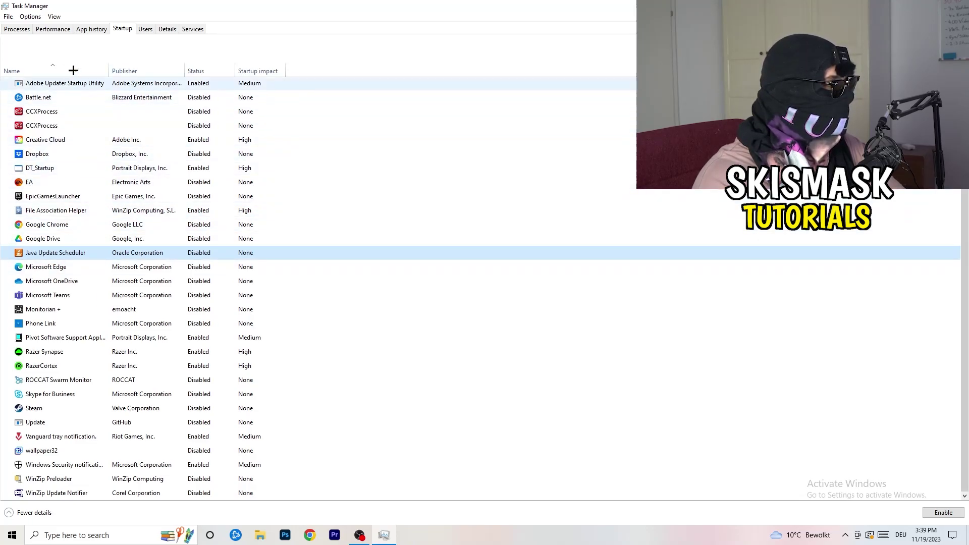
{"action": "left_click", "coordinate": [55, 29]}
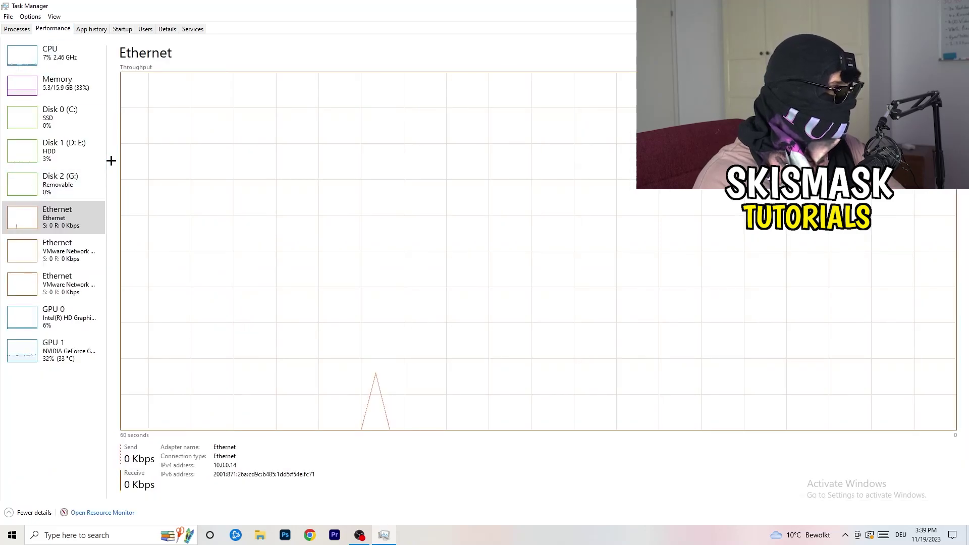
Inspect the priority levels offered for the Dropbox crash handler in the detailed process list, and close Task Manager
{"action": "left_click", "coordinate": [167, 29]}
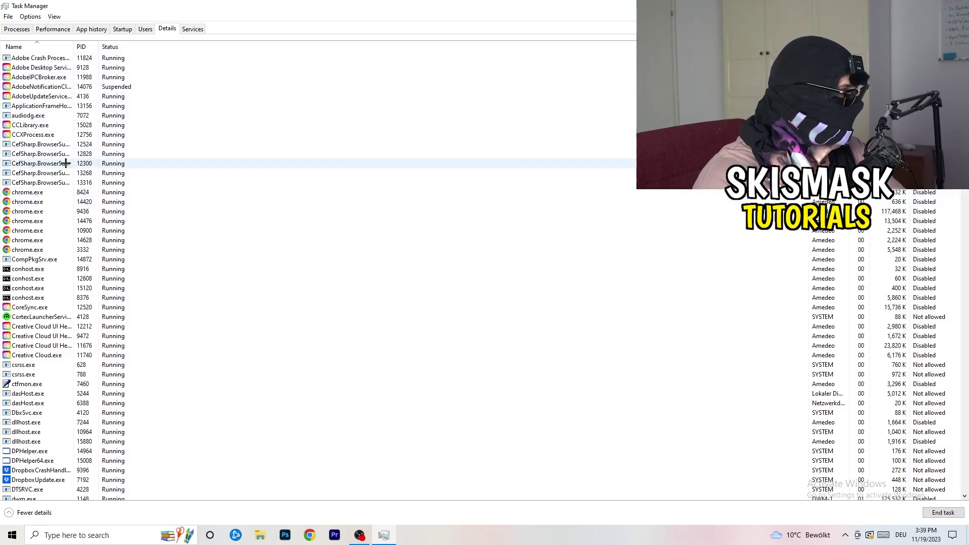
{"action": "scroll", "coordinate": [112, 231], "scroll_direction": "down", "scroll_amount": 6}
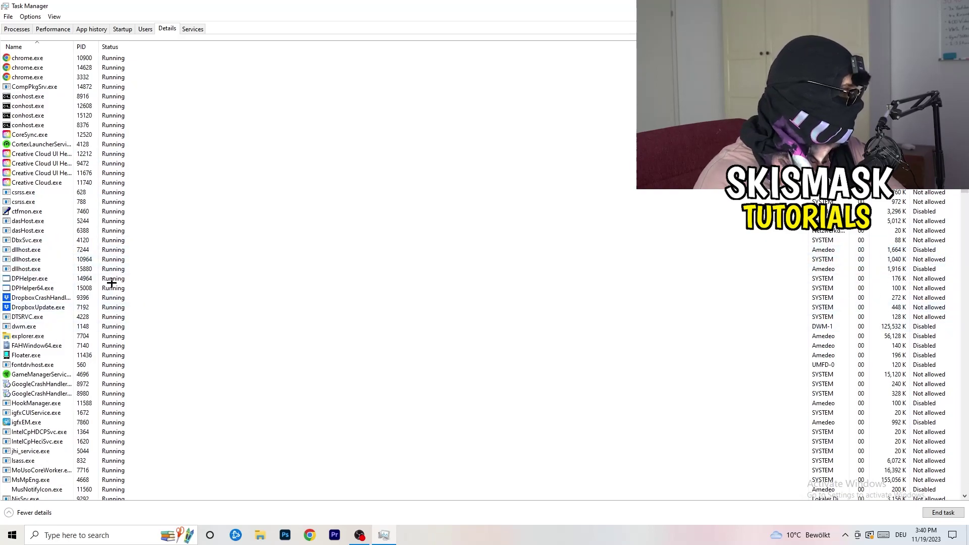
{"action": "right_click", "coordinate": [44, 296]}
{"action": "left_click", "coordinate": [81, 296]}
{"action": "right_click", "coordinate": [81, 297]}
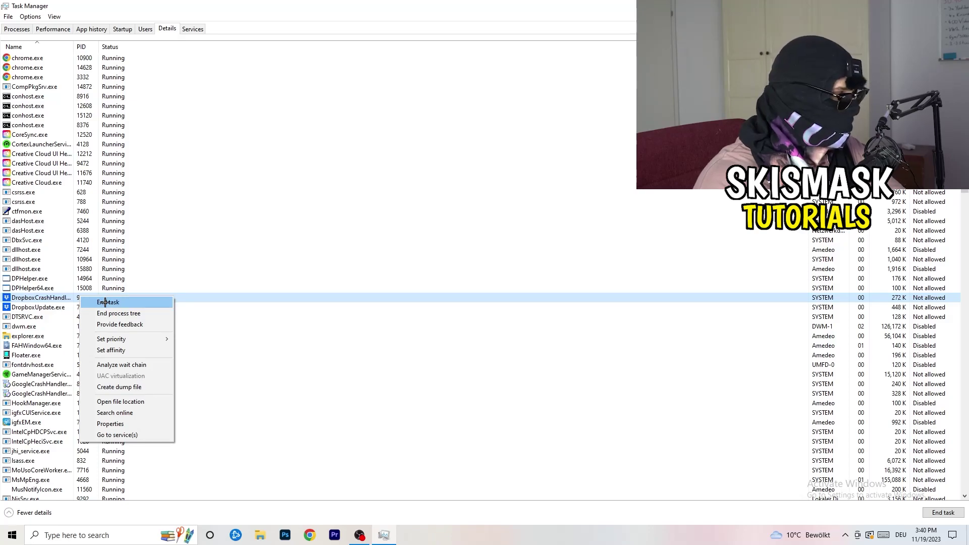
{"action": "right_click", "coordinate": [75, 297]}
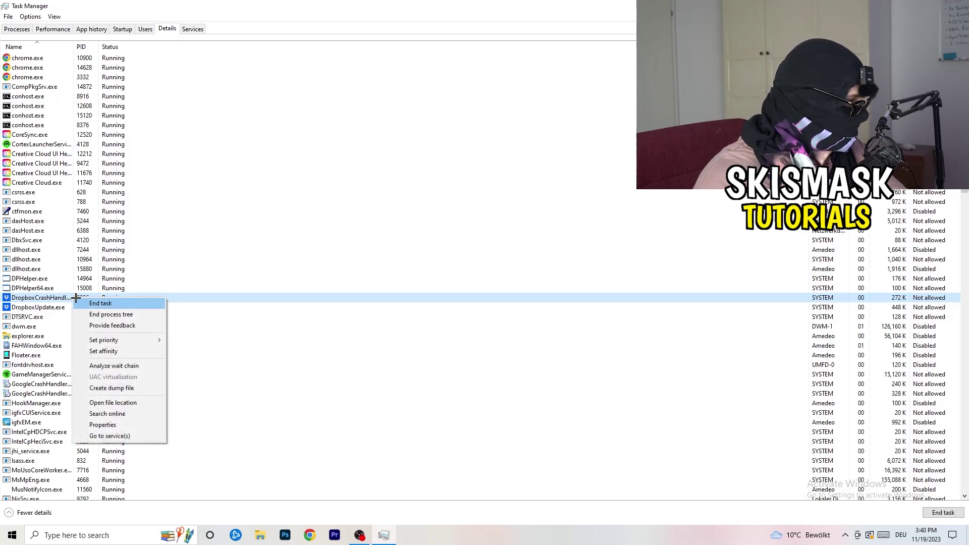
{"action": "mouse_move", "coordinate": [119, 340]}
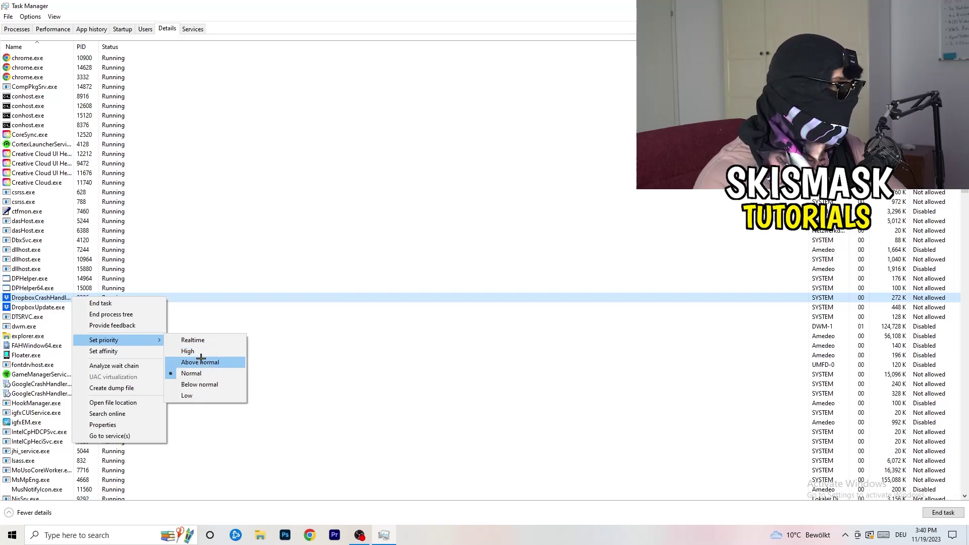
{"action": "left_click", "coordinate": [485, 7]}
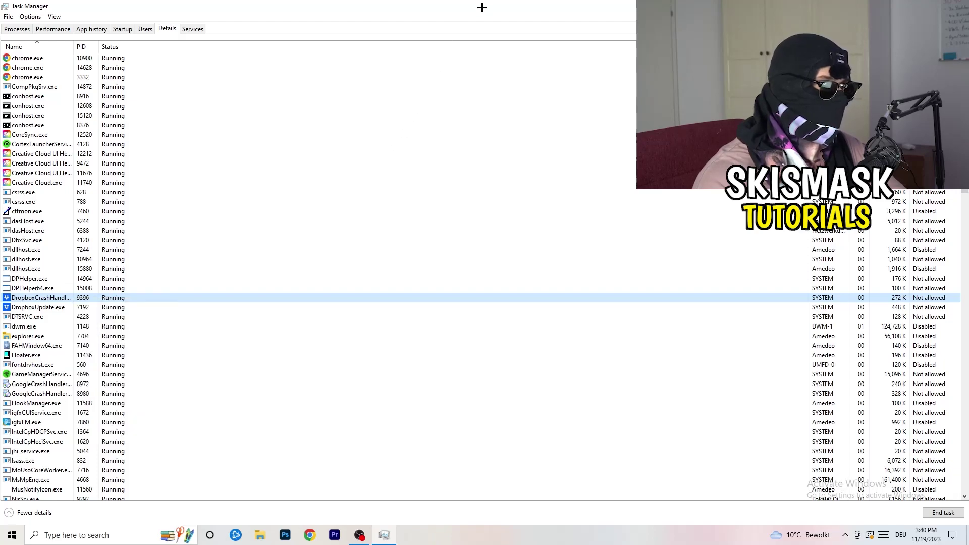
{"action": "key", "text": "alt+F4"}
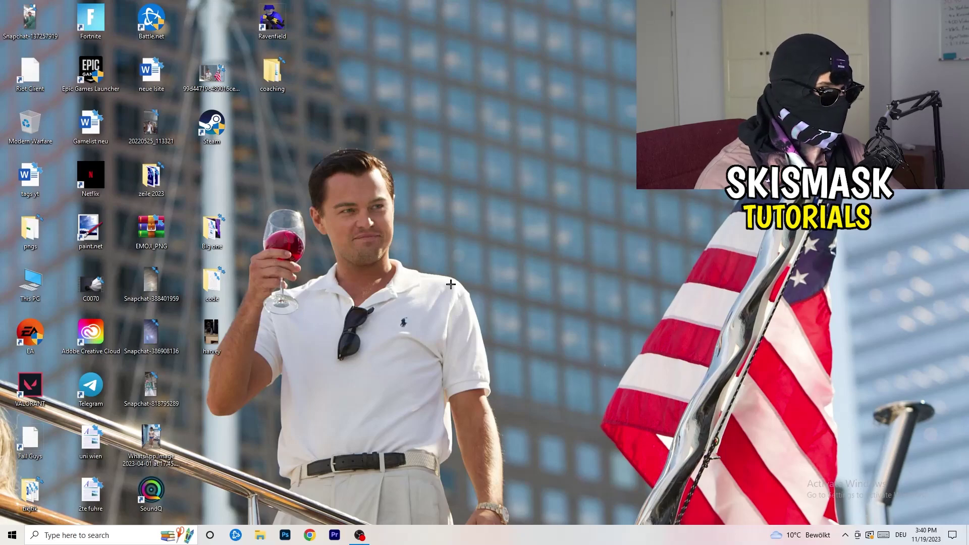
Search for the Windows Settings app and open its System display settings
{"action": "key", "text": "super"}
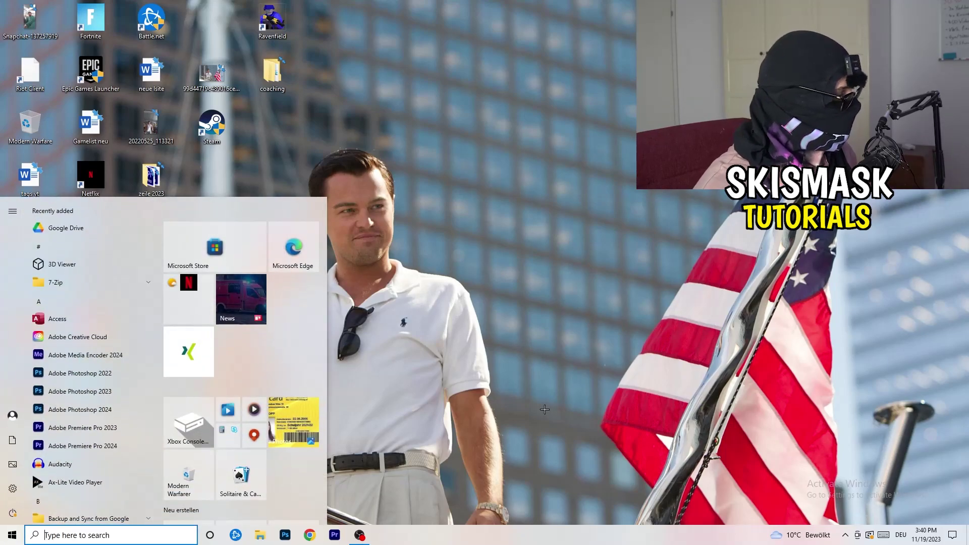
{"action": "type", "text": "sett"}
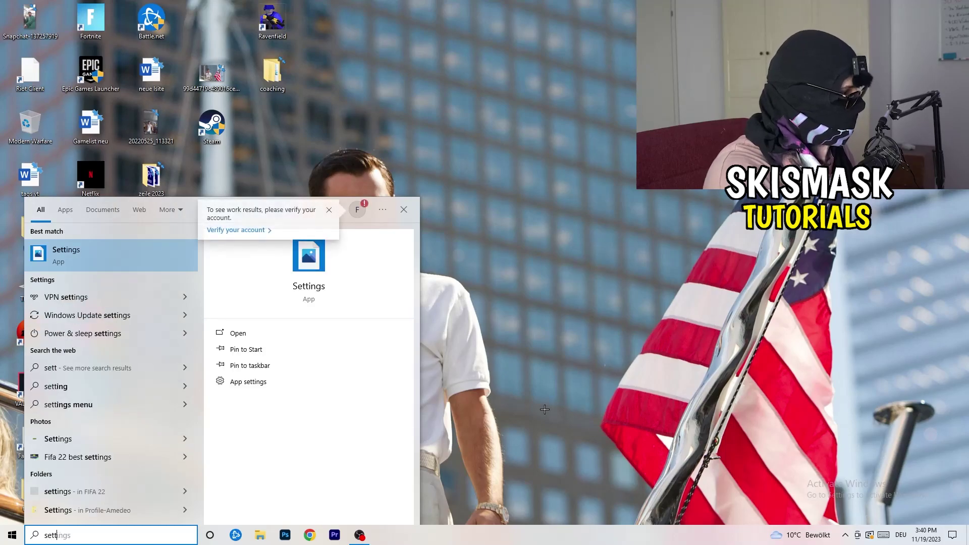
{"action": "key", "text": "Return"}
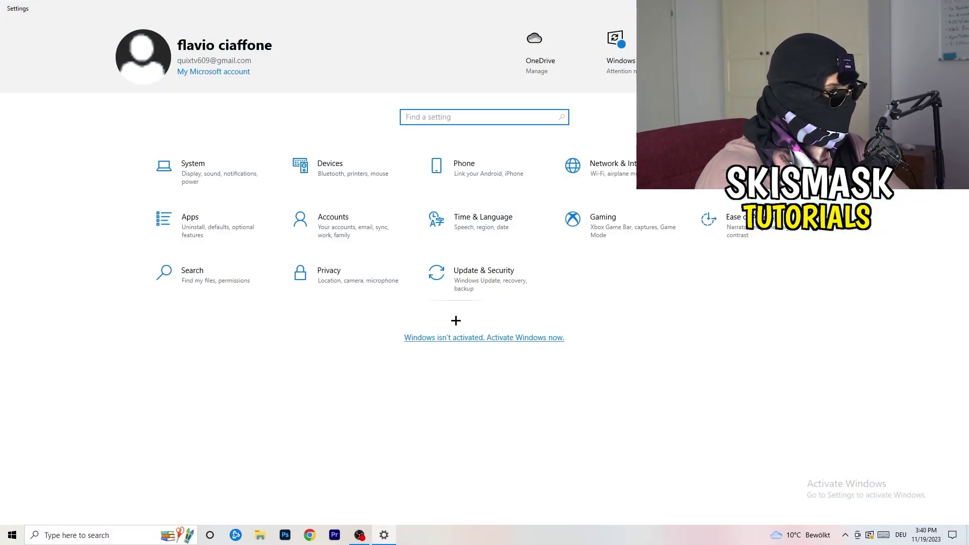
{"action": "left_click", "coordinate": [228, 194]}
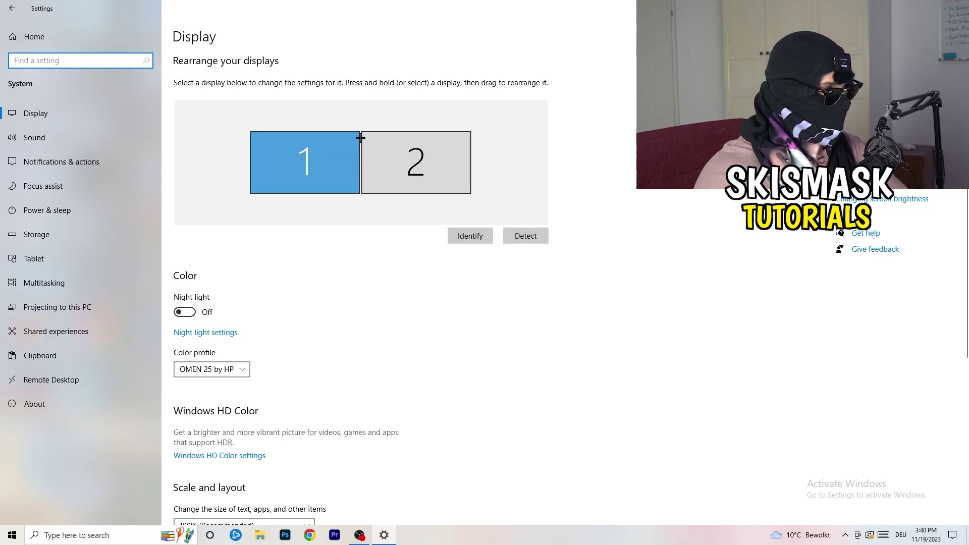
{"action": "left_click", "coordinate": [200, 39]}
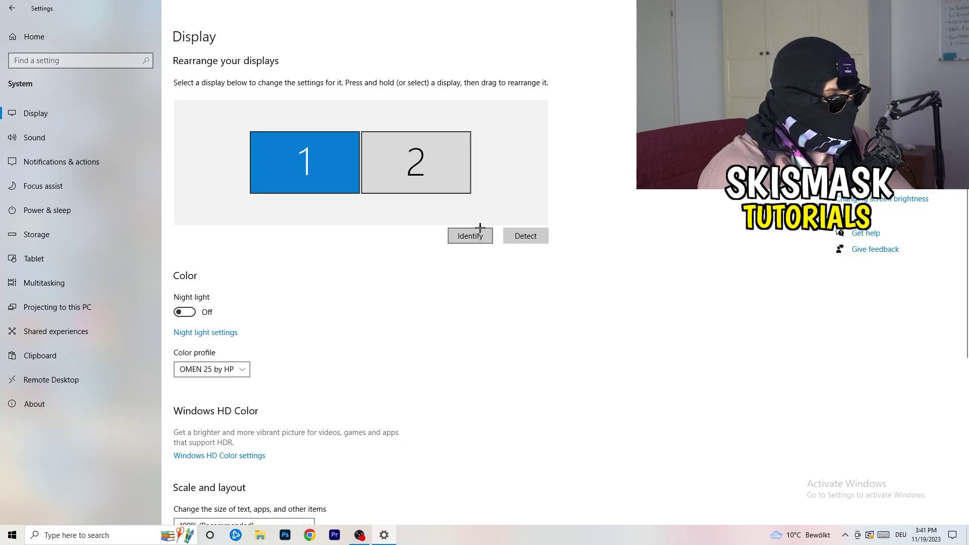
Check the available scaling percentages for text and apps and the list of display resolutions without changing them
{"action": "scroll", "coordinate": [345, 275], "scroll_direction": "down", "scroll_amount": 3}
{"action": "scroll", "coordinate": [343, 277], "scroll_direction": "up", "scroll_amount": 3}
{"action": "scroll", "coordinate": [343, 277], "scroll_direction": "down", "scroll_amount": 3}
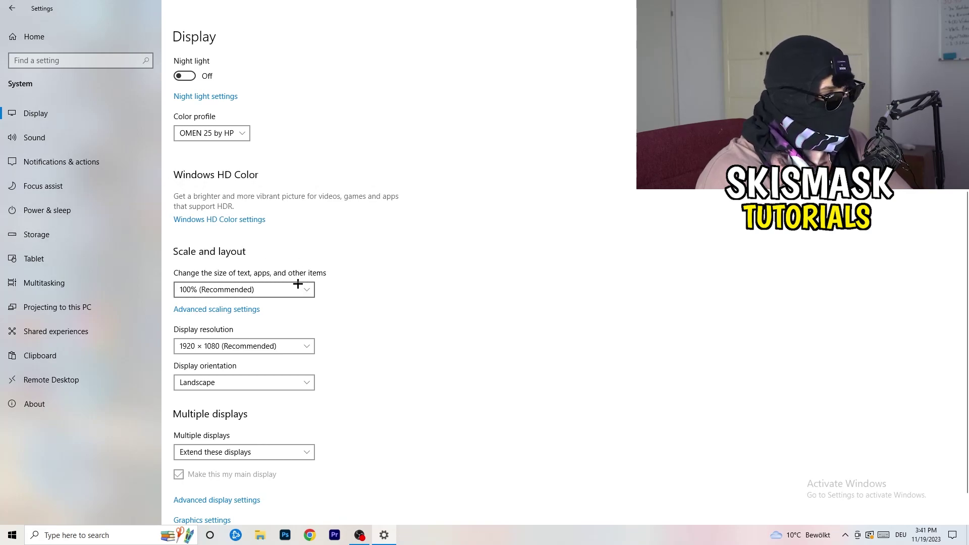
{"action": "left_click", "coordinate": [269, 287]}
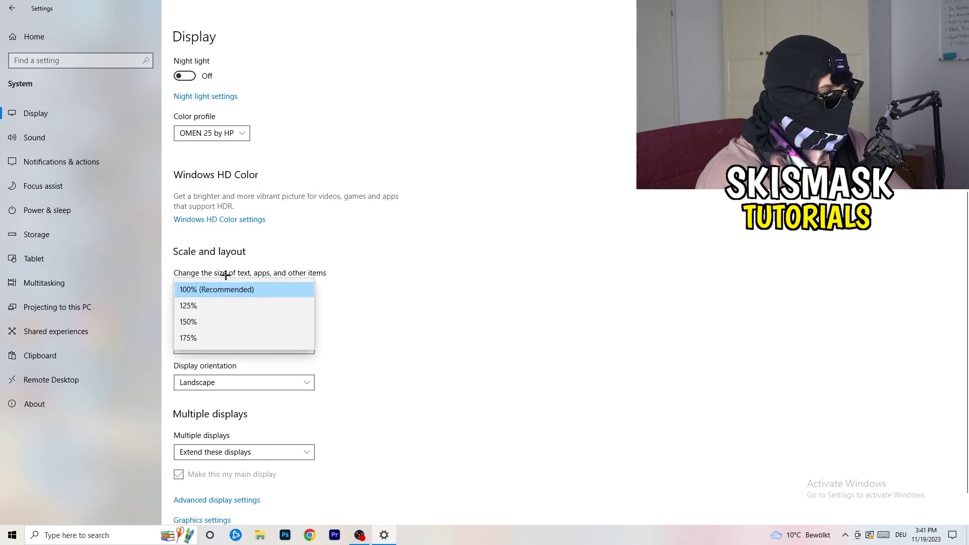
{"action": "left_click", "coordinate": [338, 272]}
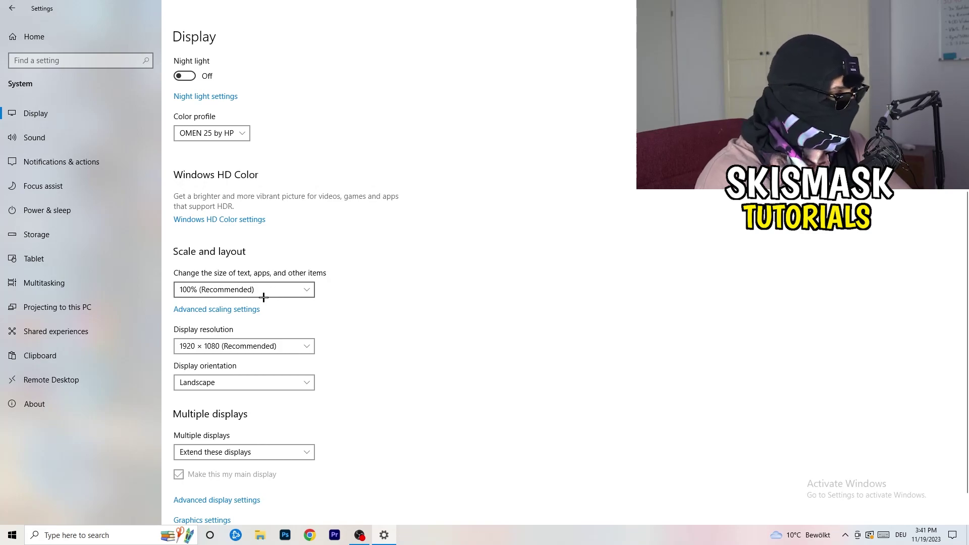
{"action": "scroll", "coordinate": [265, 292], "scroll_direction": "down", "scroll_amount": 1}
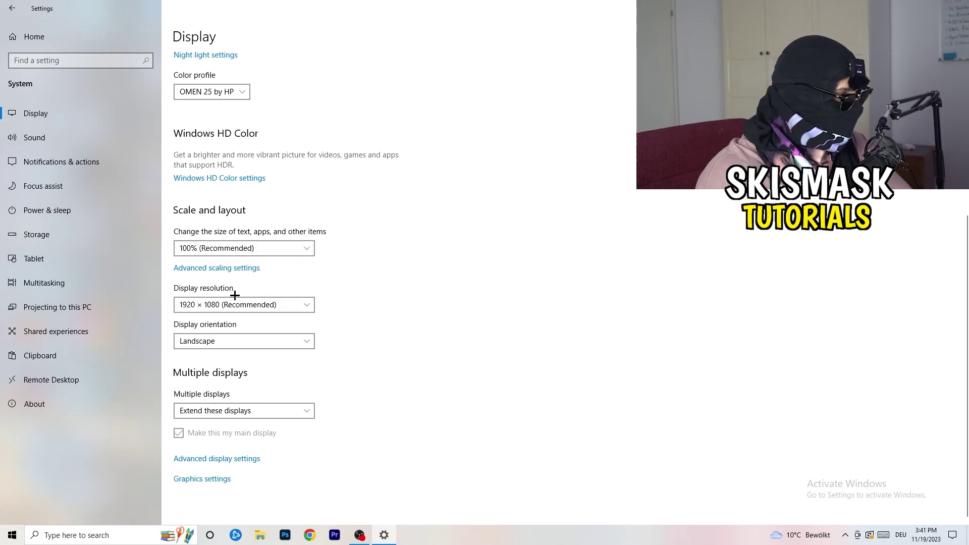
{"action": "key", "text": "alt+Down"}
{"action": "left_click", "coordinate": [442, 239]}
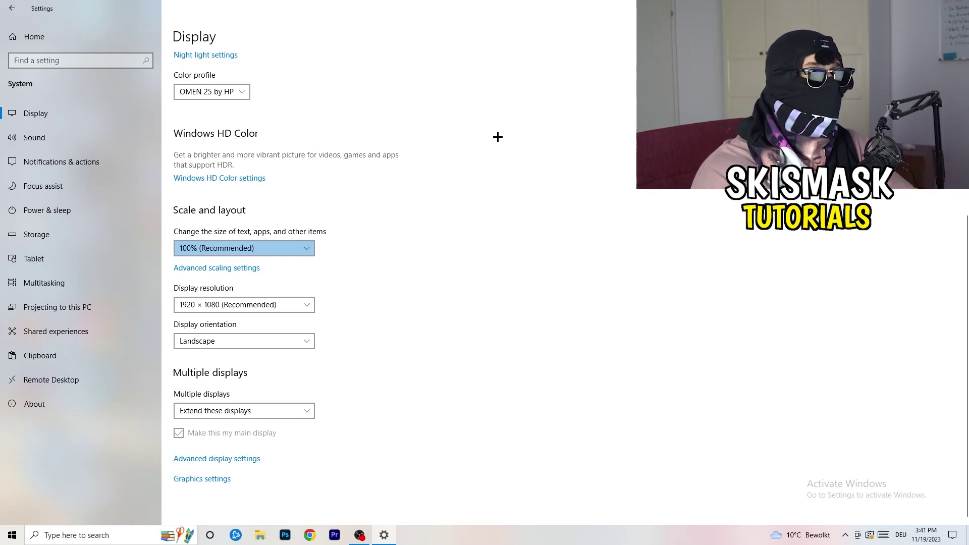
{"action": "left_click", "coordinate": [298, 303]}
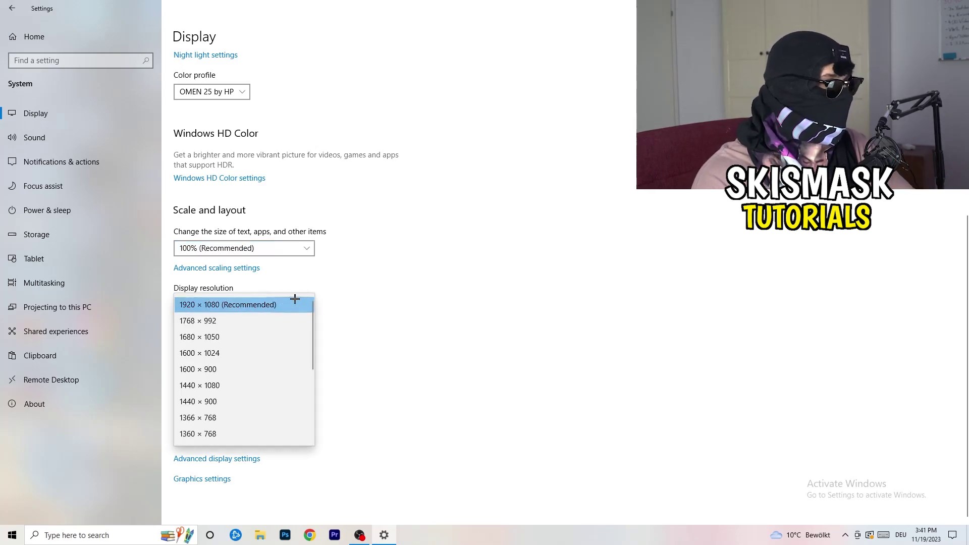
{"action": "left_click", "coordinate": [351, 288]}
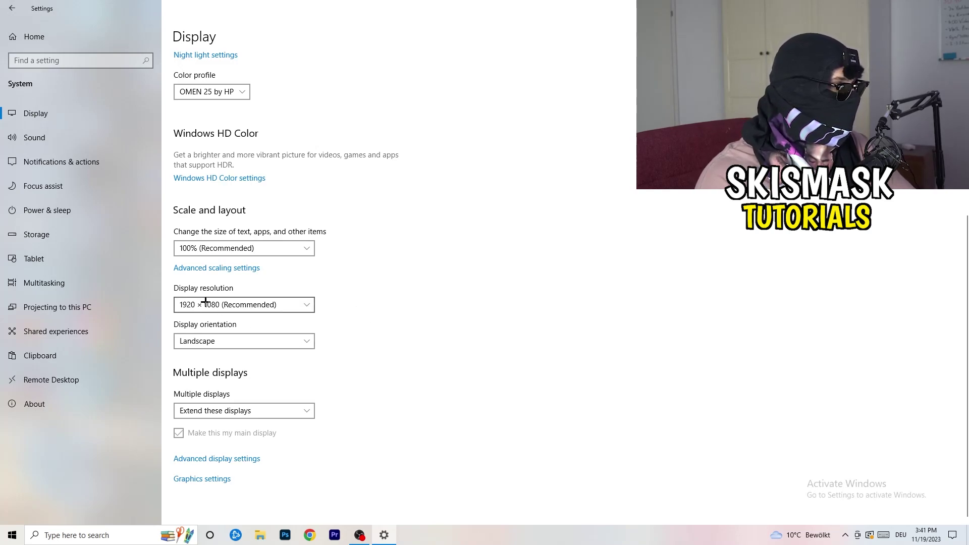
Open the Storage Sense configuration from the storage settings and keep its run frequency at every week
{"action": "left_click", "coordinate": [71, 228]}
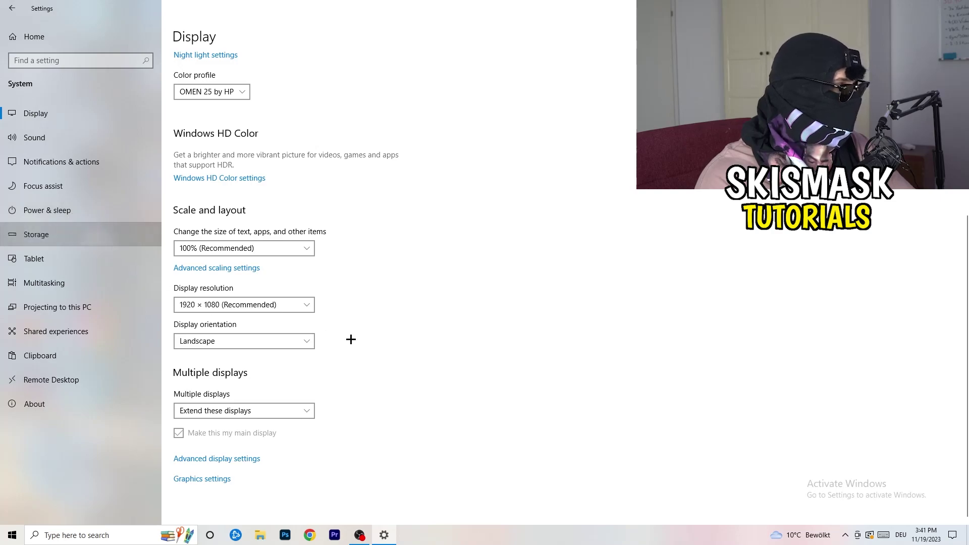
{"action": "scroll", "coordinate": [454, 313], "scroll_direction": "down", "scroll_amount": 1}
{"action": "scroll", "coordinate": [390, 316], "scroll_direction": "up", "scroll_amount": 2}
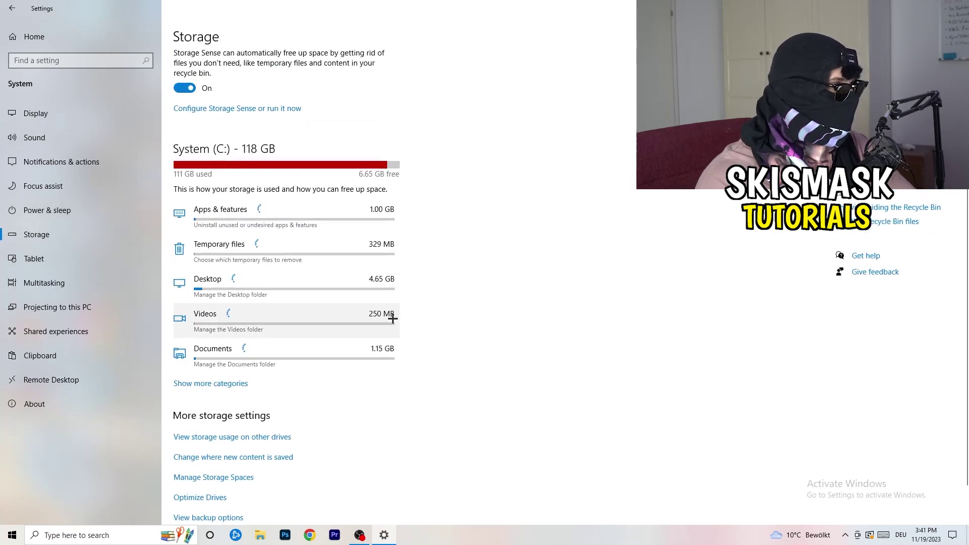
{"action": "left_click", "coordinate": [212, 118]}
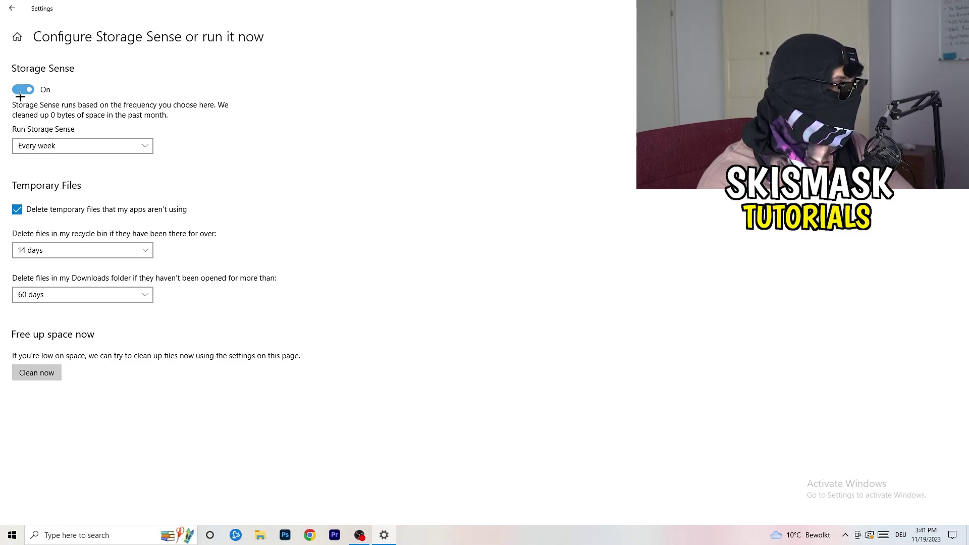
{"action": "left_click", "coordinate": [36, 144]}
{"action": "left_click", "coordinate": [55, 144]}
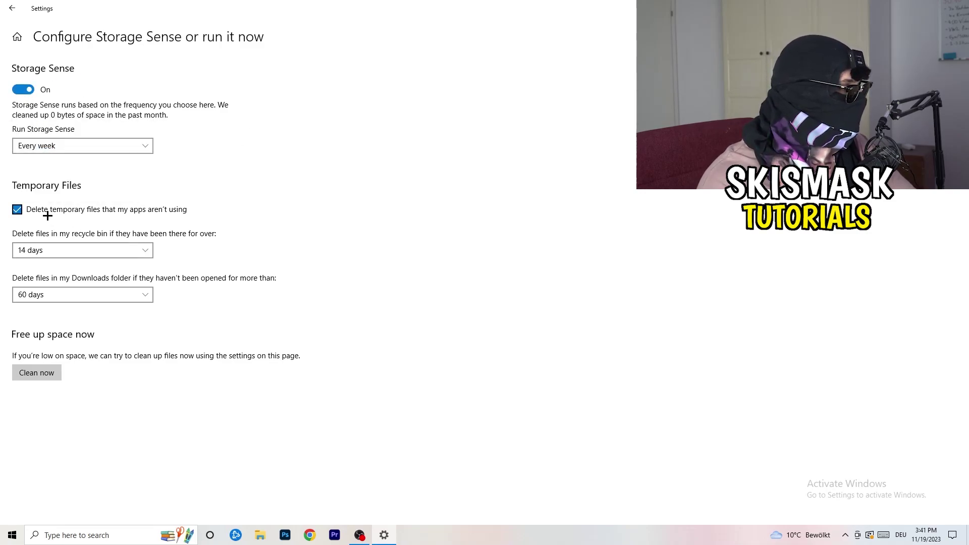
Disable deleting temporary files that apps aren't using, and check the retention options for recycle bin files
{"action": "left_click", "coordinate": [127, 215]}
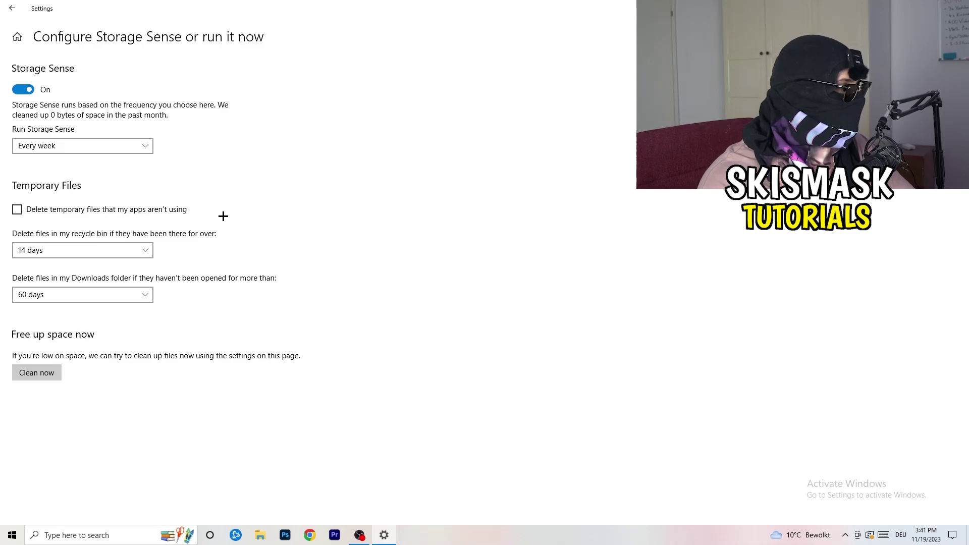
{"action": "left_click", "coordinate": [60, 248]}
{"action": "left_click", "coordinate": [168, 309]}
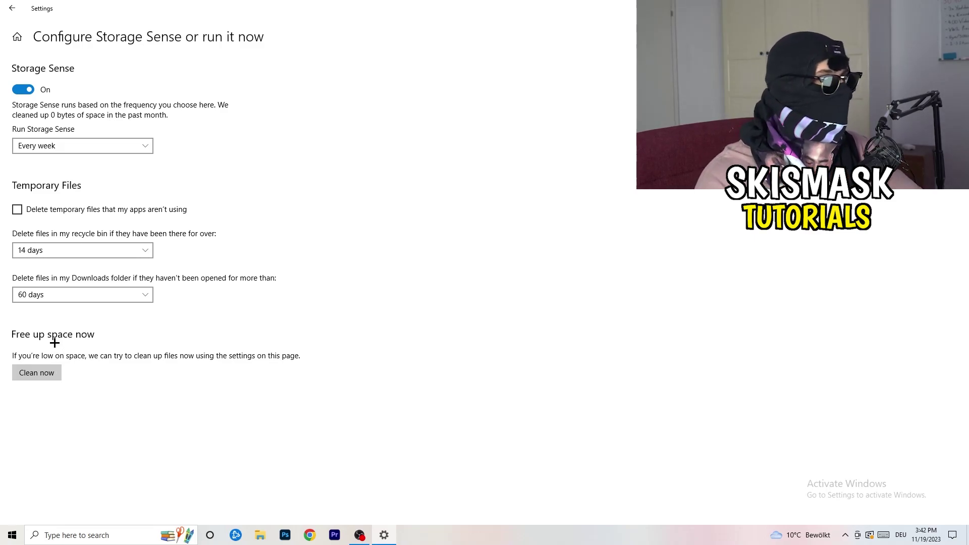
Leave Storage Sense for the Power & sleep settings, review the available power plans including the additional ones, and close Power Options
{"action": "left_click", "coordinate": [3, 12]}
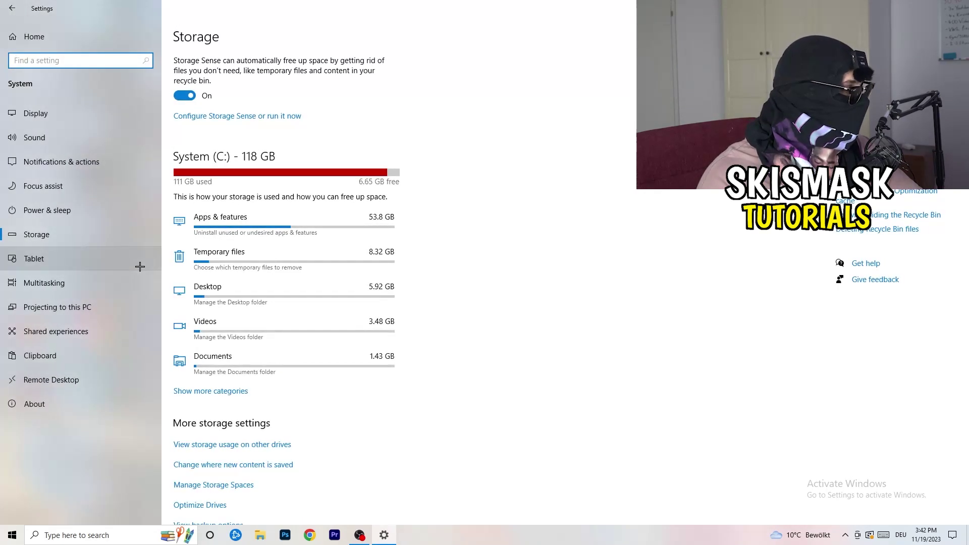
{"action": "left_click", "coordinate": [113, 217]}
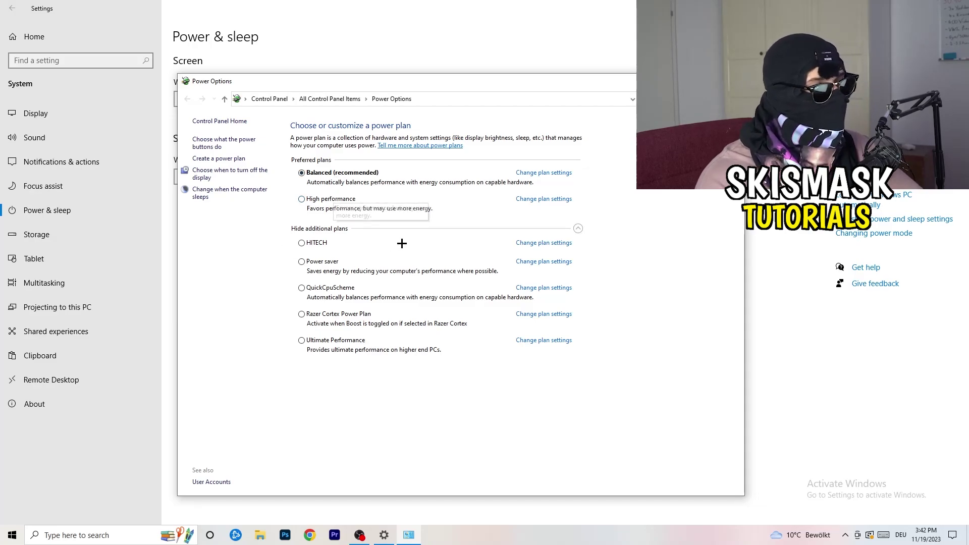
{"action": "left_click", "coordinate": [358, 230]}
{"action": "left_click", "coordinate": [578, 228]}
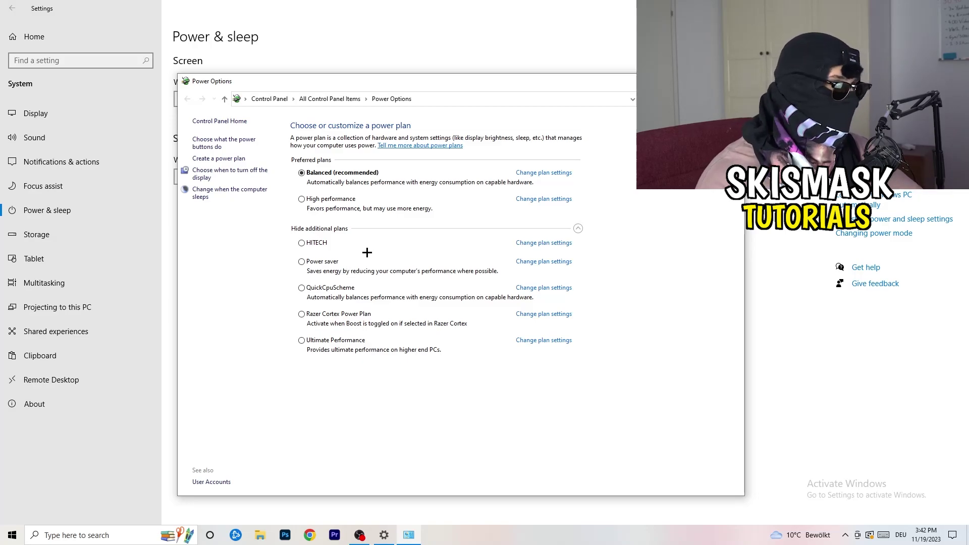
{"action": "left_click", "coordinate": [733, 80]}
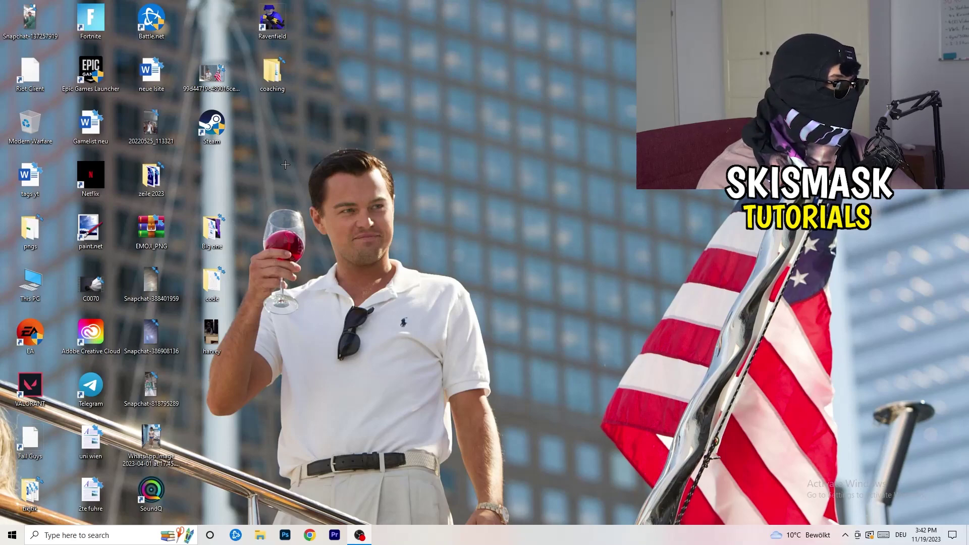
Move the Steam shortcut to an empty area of the desktop and open the compatibility settings in its properties
{"action": "left_click_drag", "start_coordinate": [212, 125], "coordinate": [515, 178]}
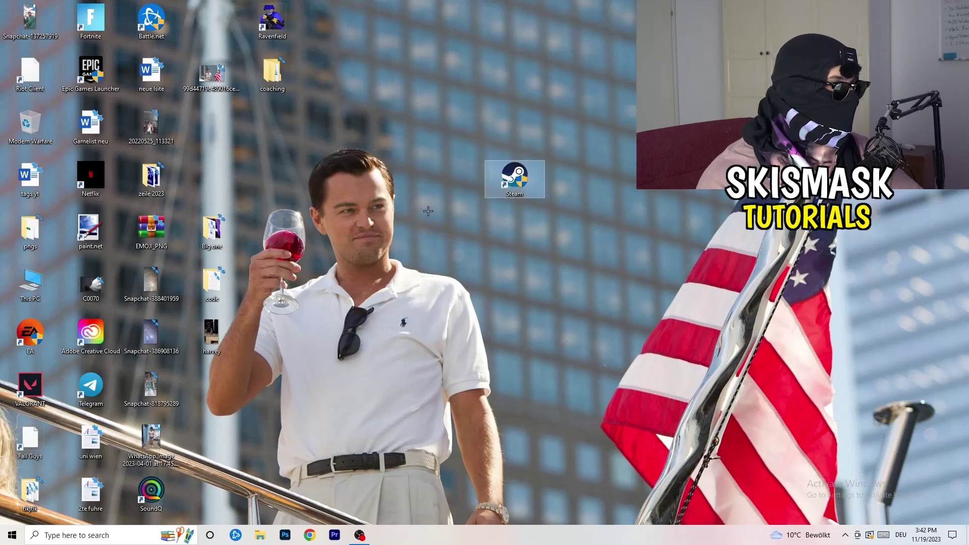
{"action": "left_click", "coordinate": [485, 323]}
{"action": "right_click", "coordinate": [507, 182]}
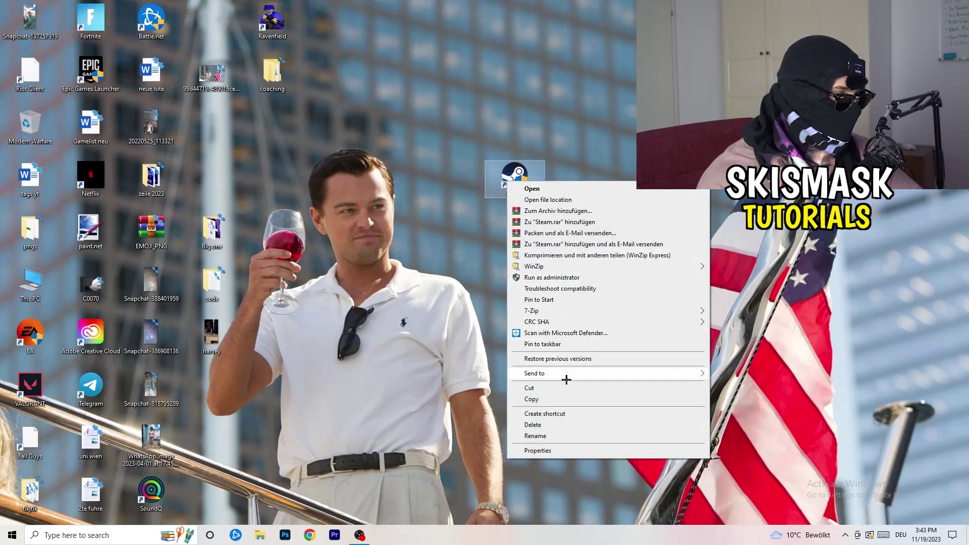
{"action": "left_click", "coordinate": [554, 450]}
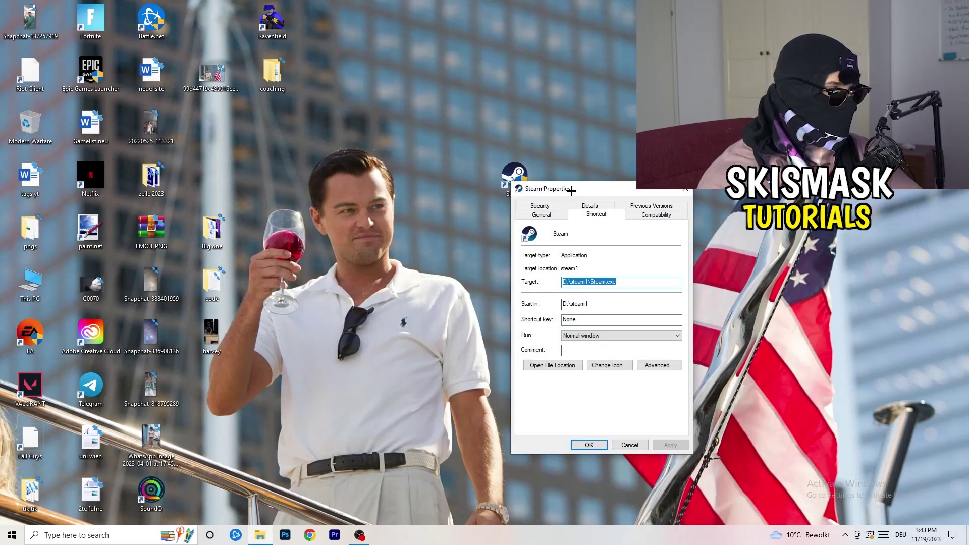
{"action": "left_click_drag", "start_coordinate": [556, 188], "coordinate": [458, 141]}
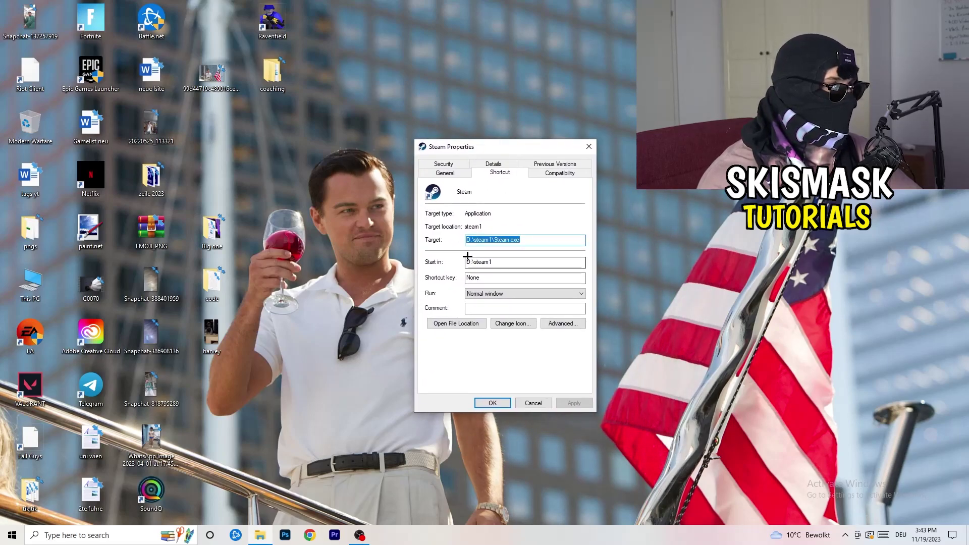
{"action": "left_click", "coordinate": [572, 174]}
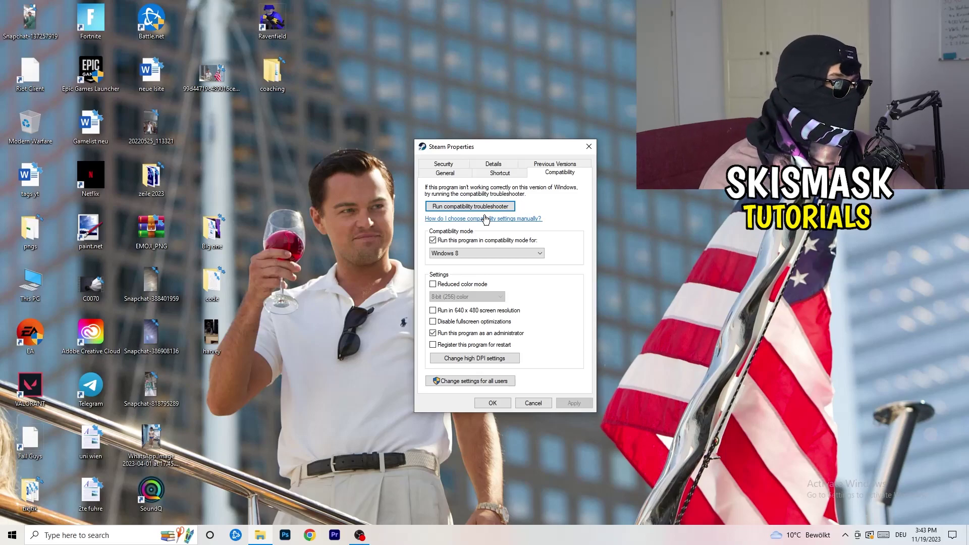
Keep Steam's compatibility mode enabled for Windows 8, check the other Windows versions offered, and apply the properties
{"action": "left_click", "coordinate": [523, 239]}
{"action": "left_click", "coordinate": [439, 244]}
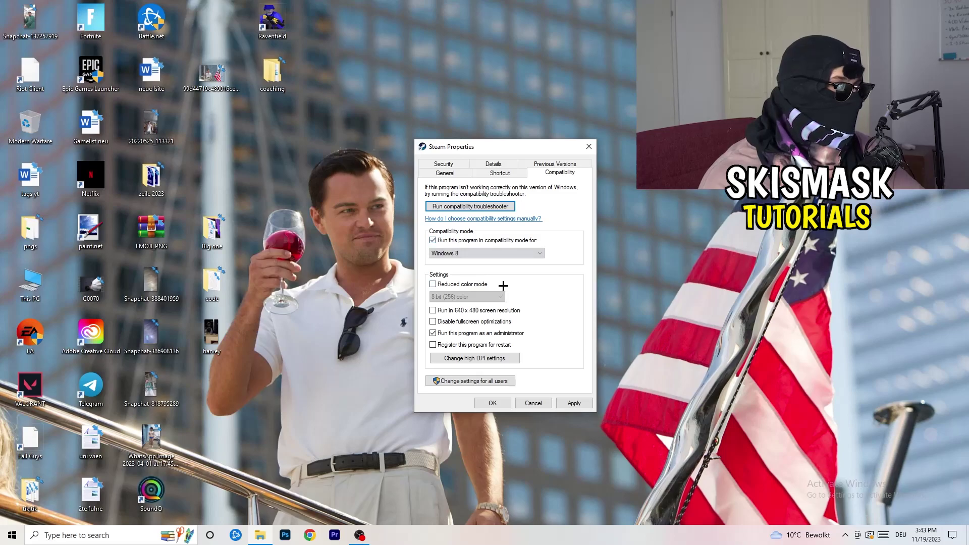
{"action": "left_click", "coordinate": [476, 254]}
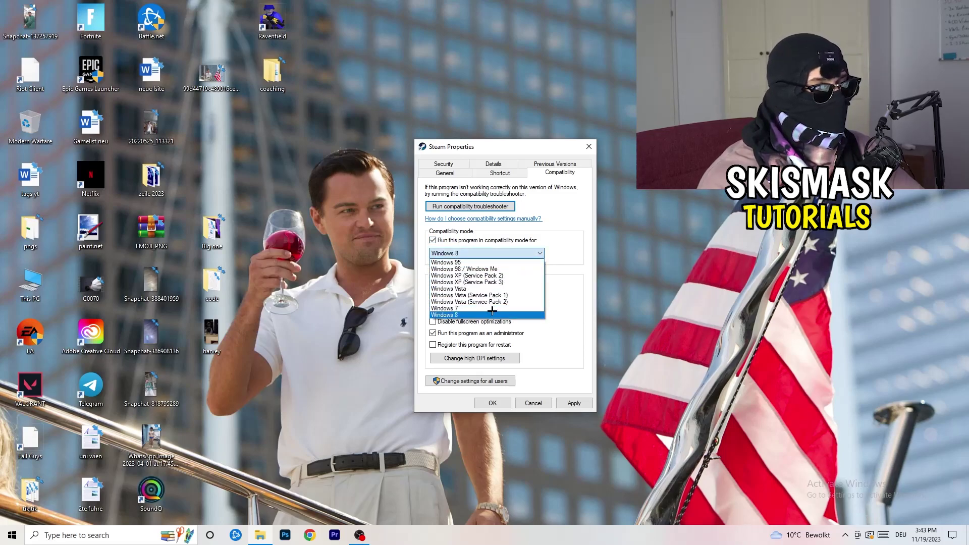
{"action": "left_click", "coordinate": [573, 287]}
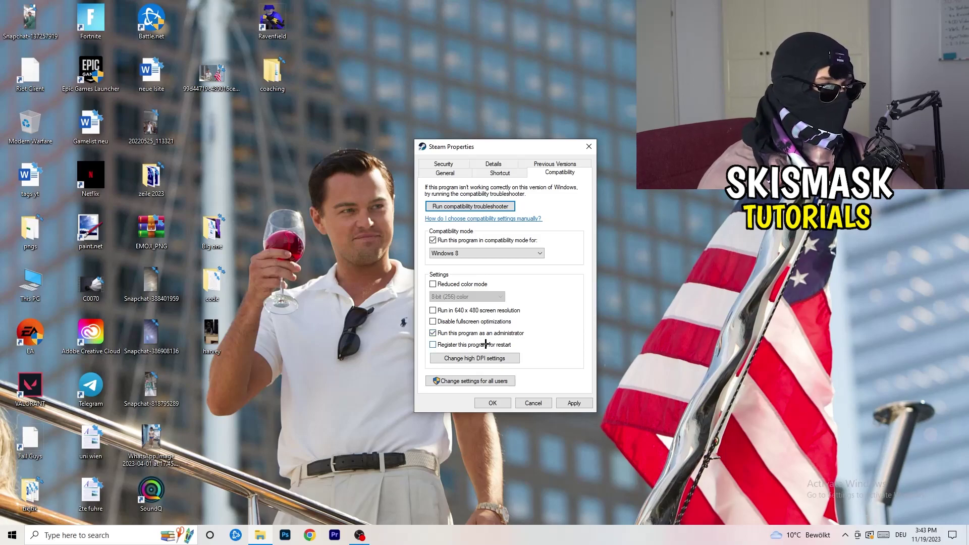
{"action": "left_click", "coordinate": [568, 403]}
{"action": "left_click", "coordinate": [493, 402]}
Move the Steam shortcut slightly farther from the other desktop icons and leave its properties unopened
{"action": "left_click_drag", "start_coordinate": [523, 184], "coordinate": [591, 190]}
{"action": "left_click_drag", "start_coordinate": [498, 140], "coordinate": [504, 225]}
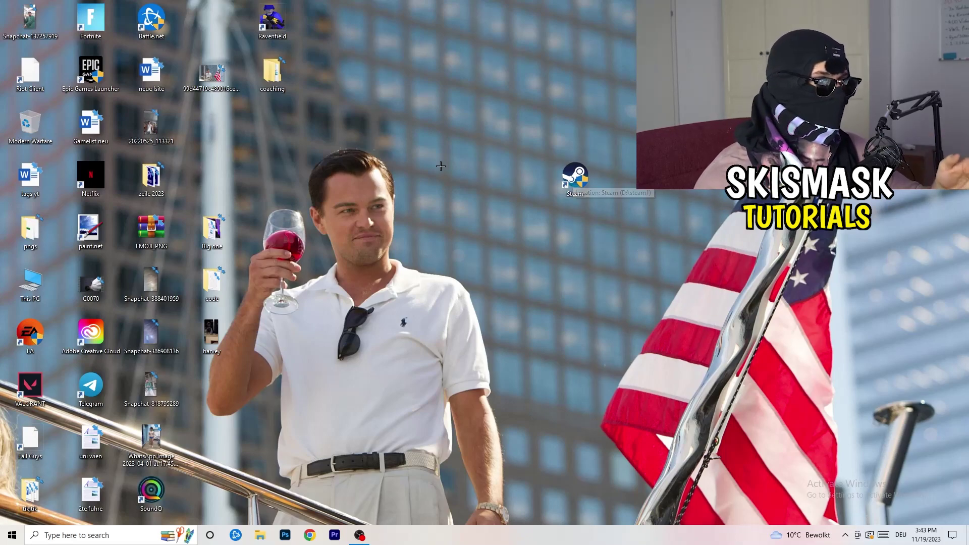
{"action": "right_click", "coordinate": [578, 184]}
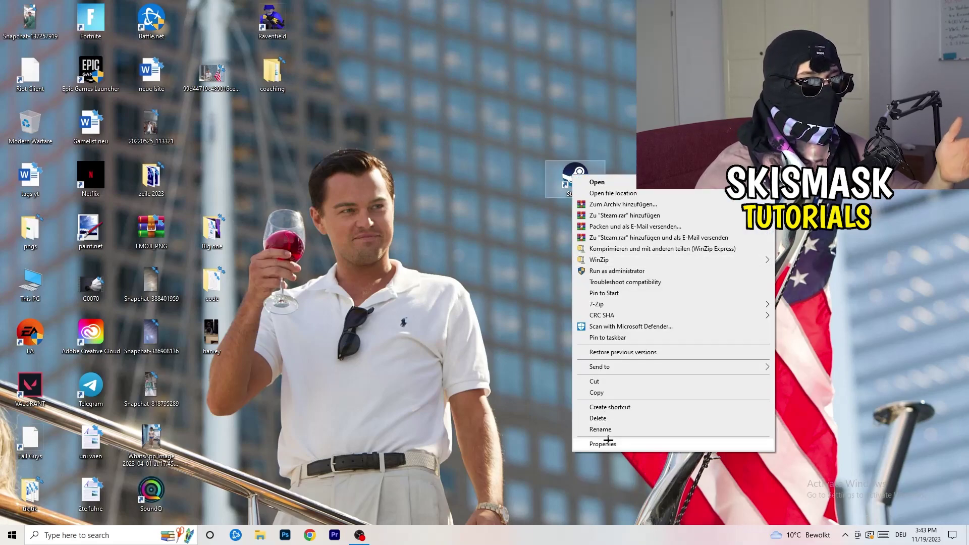
{"action": "left_click", "coordinate": [457, 213]}
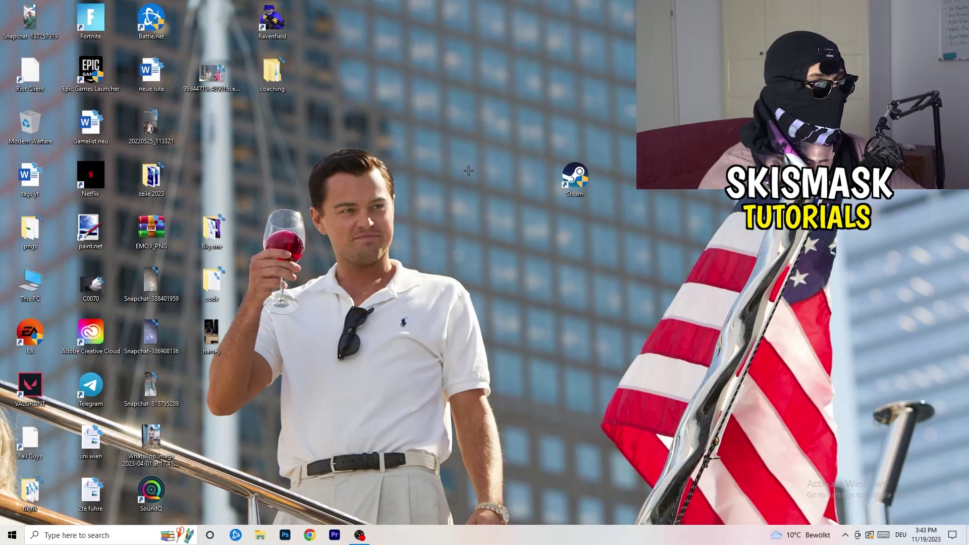
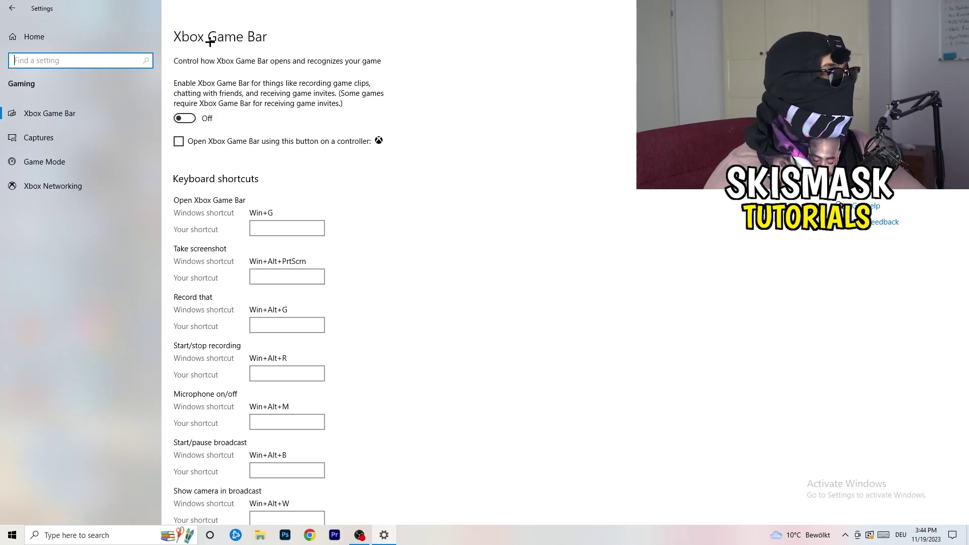
Review the background recording, audio and video options for game captures, and check the Game Mode setting
{"action": "left_click", "coordinate": [95, 144]}
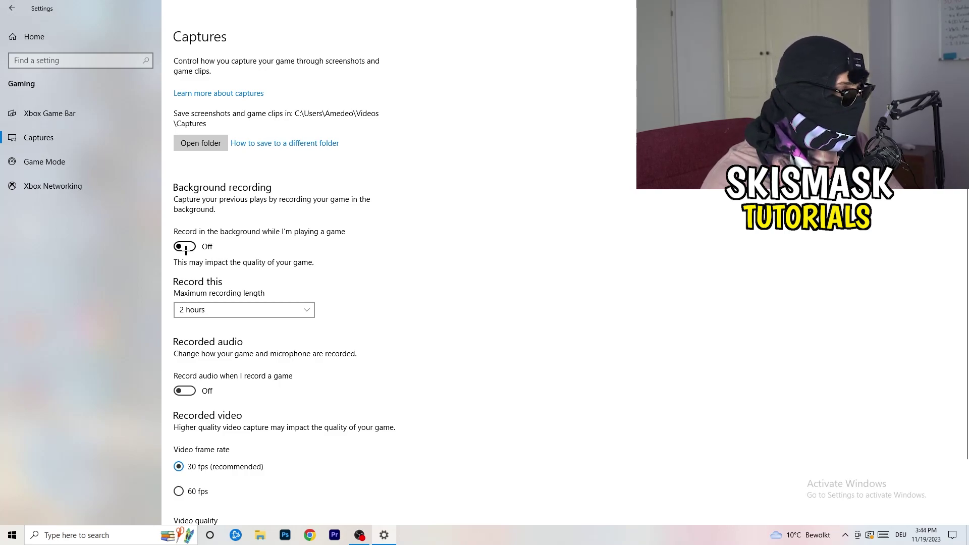
{"action": "scroll", "coordinate": [227, 303], "scroll_direction": "down", "scroll_amount": 3}
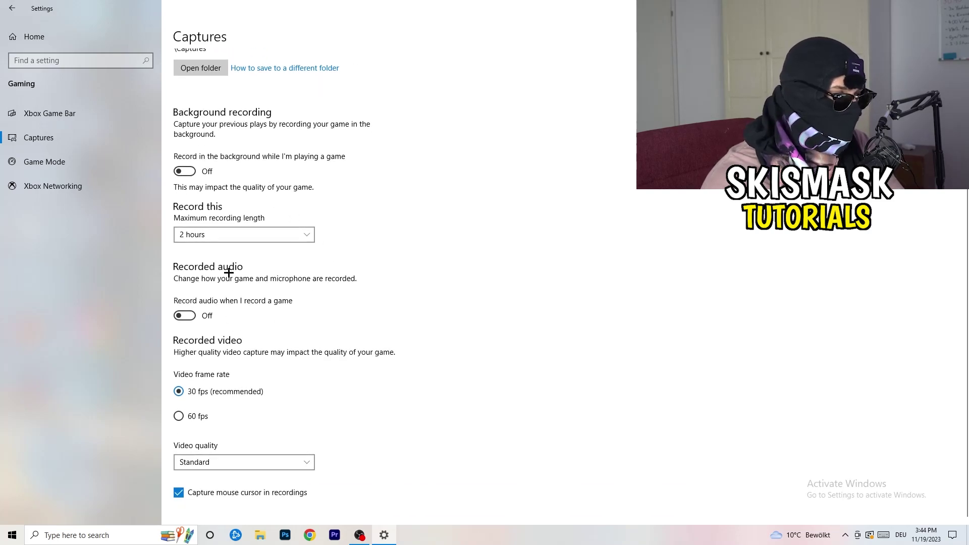
{"action": "scroll", "coordinate": [311, 408], "scroll_direction": "up", "scroll_amount": 3}
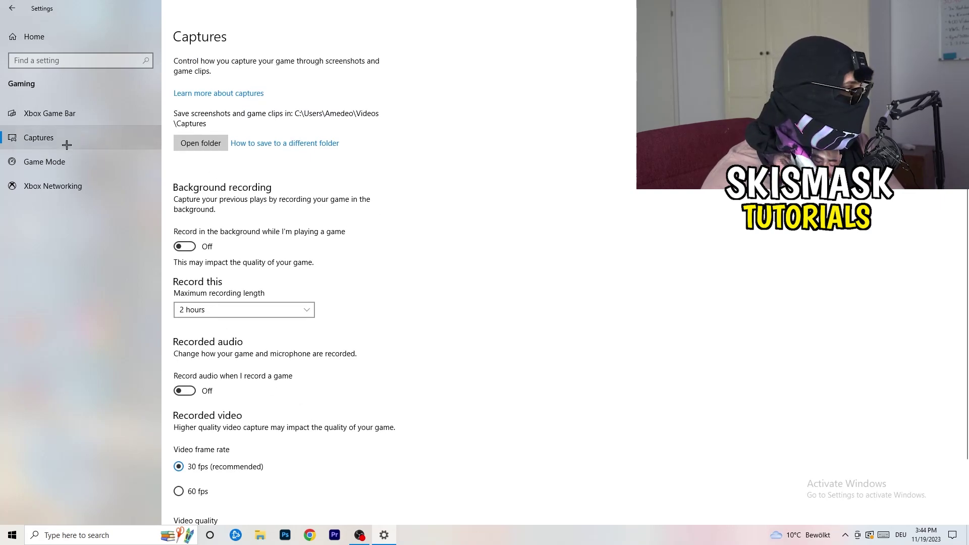
{"action": "left_click", "coordinate": [76, 161]}
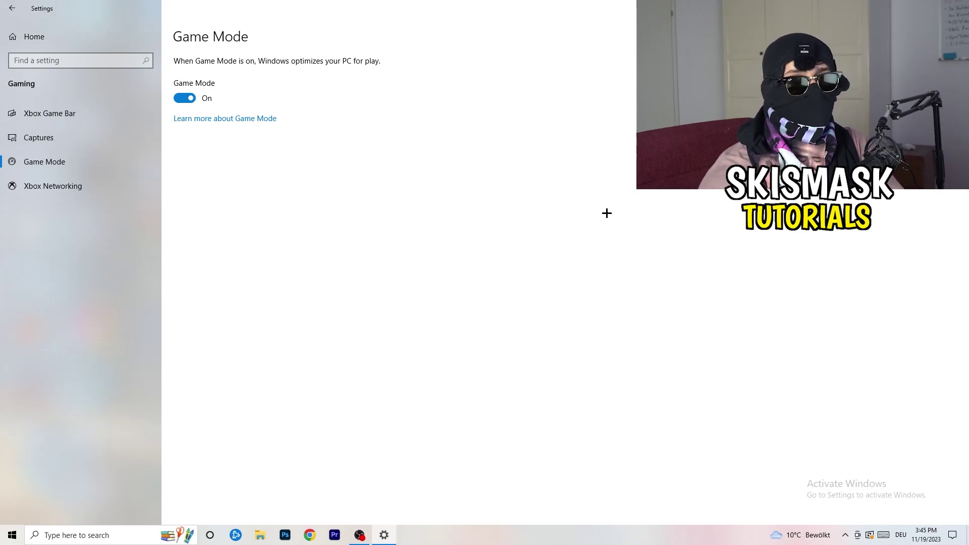
Return to the Settings home and open Update & Security to check the Windows Update status
{"action": "left_click", "coordinate": [11, 6]}
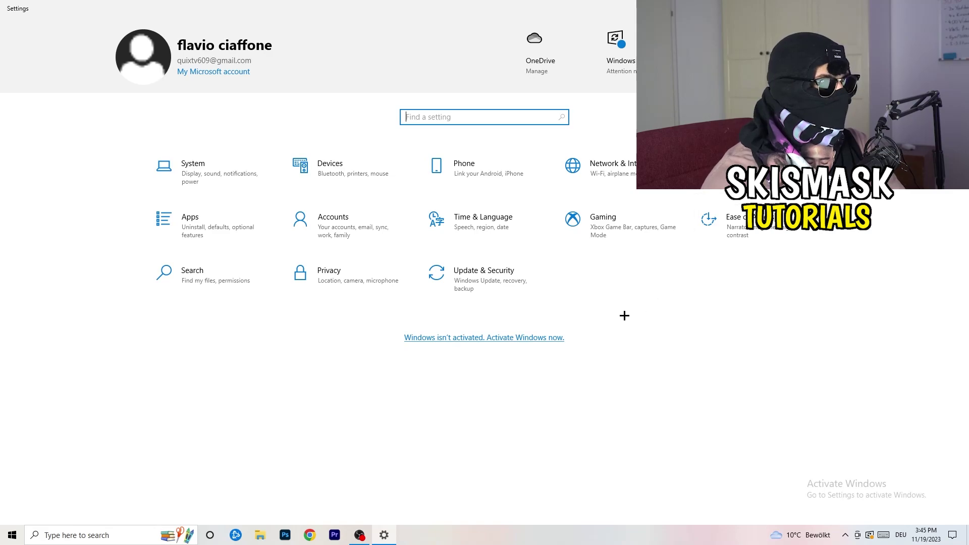
{"action": "left_click", "coordinate": [475, 277]}
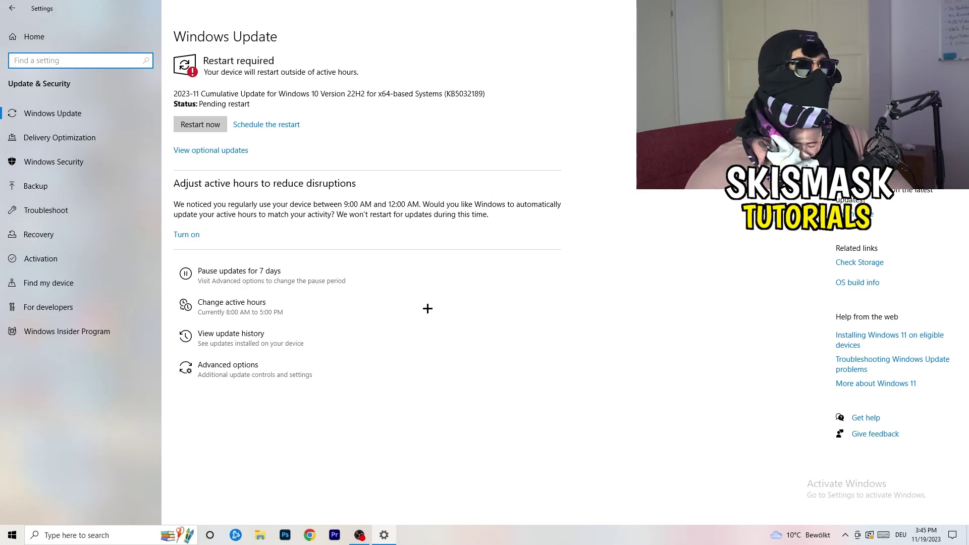
{"action": "left_click", "coordinate": [347, 74]}
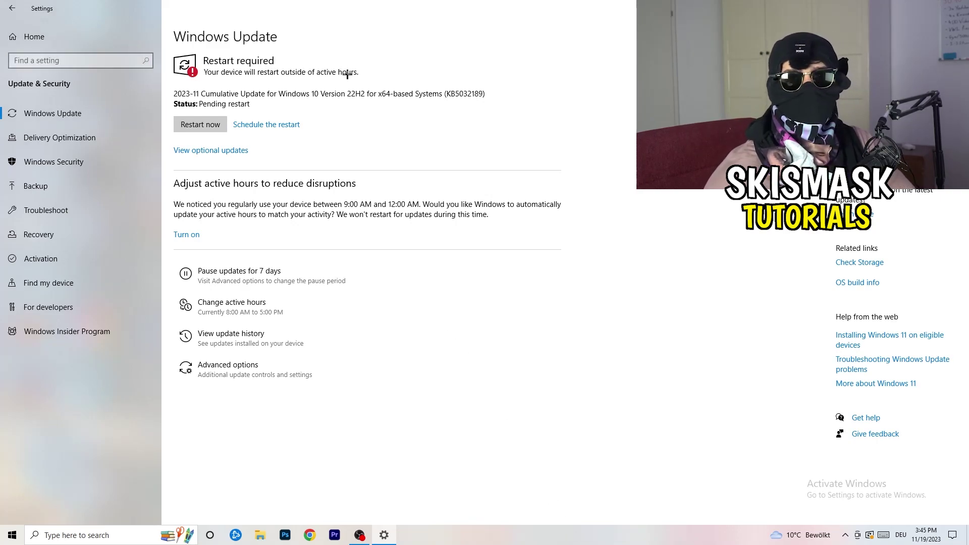